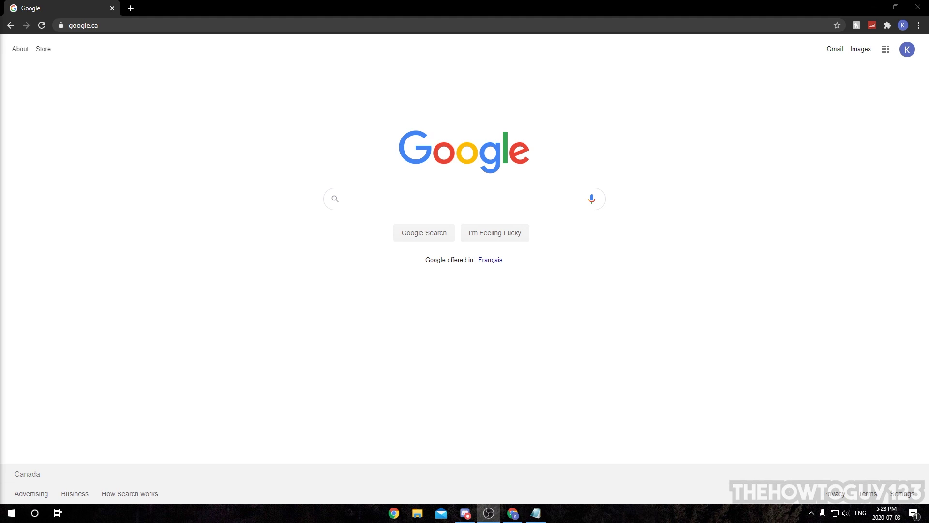
- Bring the Chrome window showing the google.ca home page to the front
left_click(272, 213)
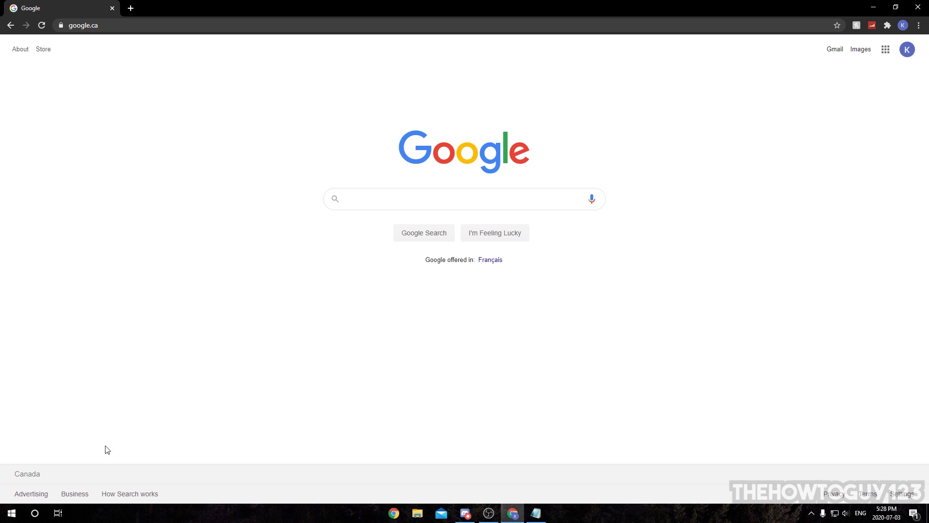
- Check the processor model (Intel Core i7-4790K, 4.00GHz) on Settings' System About page
left_click(10, 513)
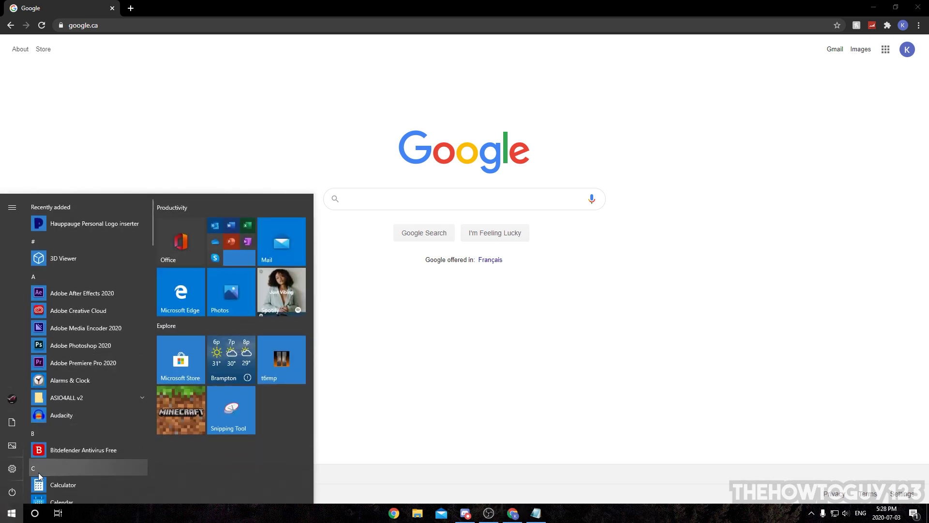
left_click(12, 468)
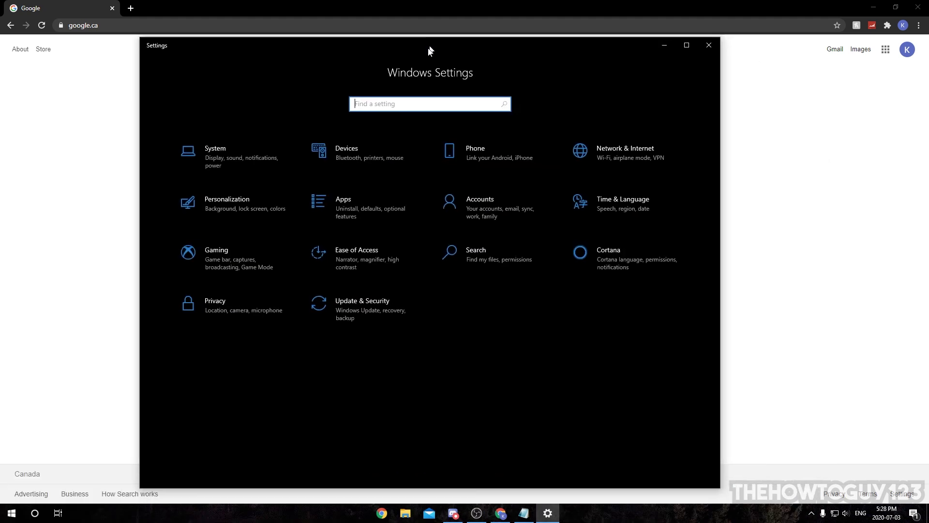
left_click(243, 164)
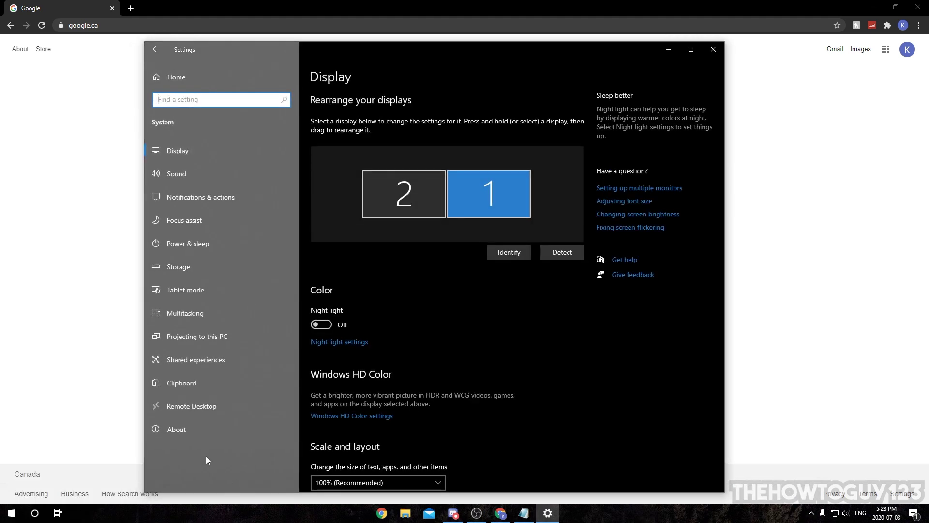
left_click(192, 424)
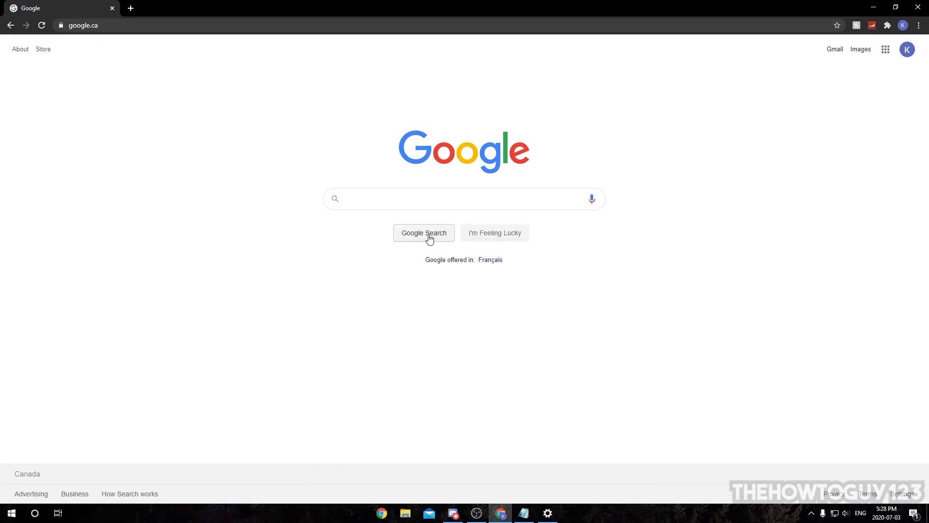
- Search Google for 'intel i7 4790k specs' to reach Intel's ARK page for the Core i7-4790K
left_click(379, 207)
type("intel")
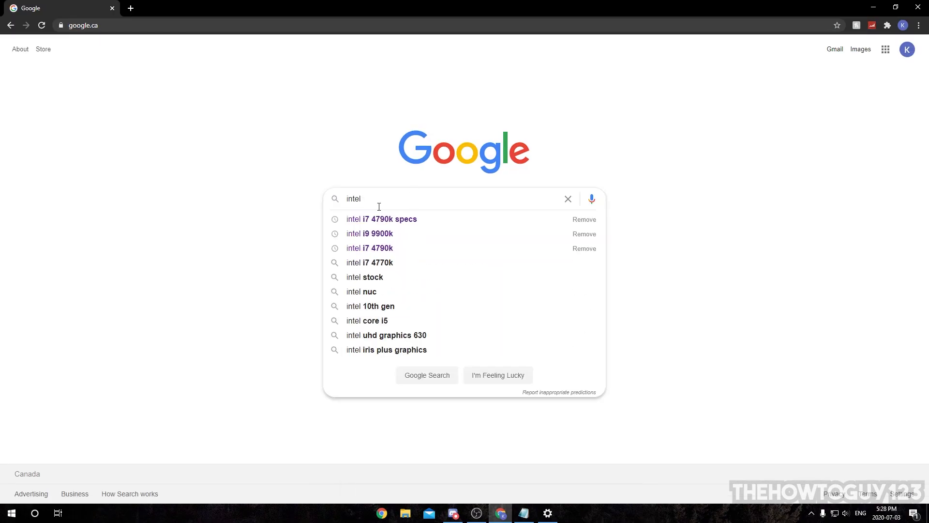
key("Down")
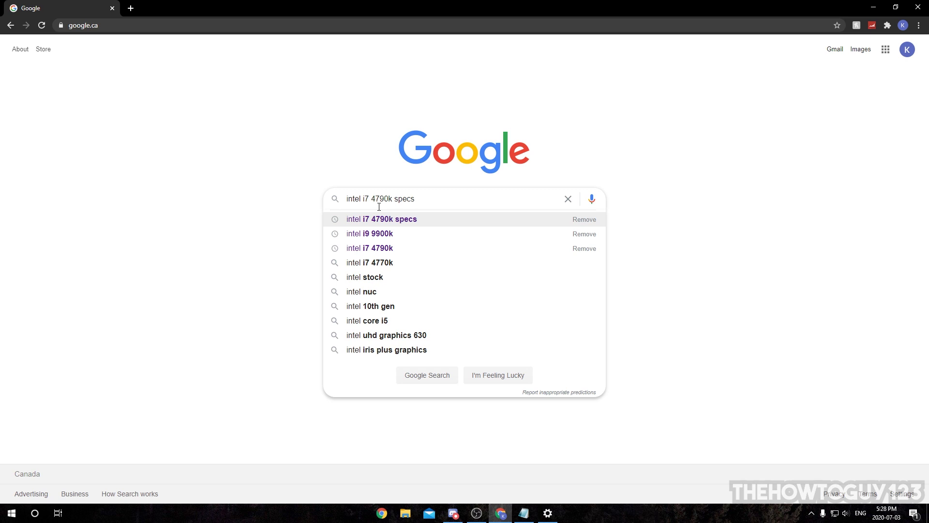
key("Return")
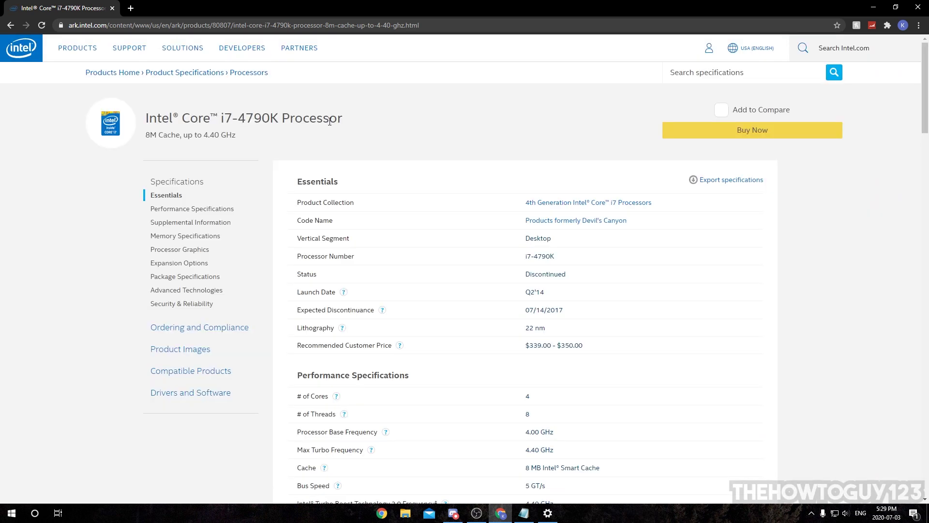
- Scroll the ARK page to Processor Graphics to confirm the integrated Intel HD Graphics 4600
scroll(339, 116, "down", 12)
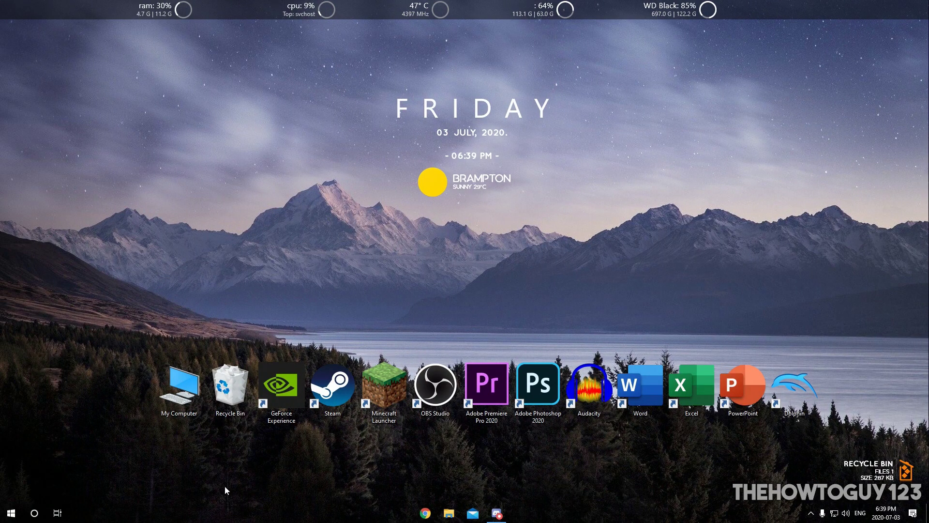
- Restart the computer from the Start menu's Power options
left_click(10, 512)
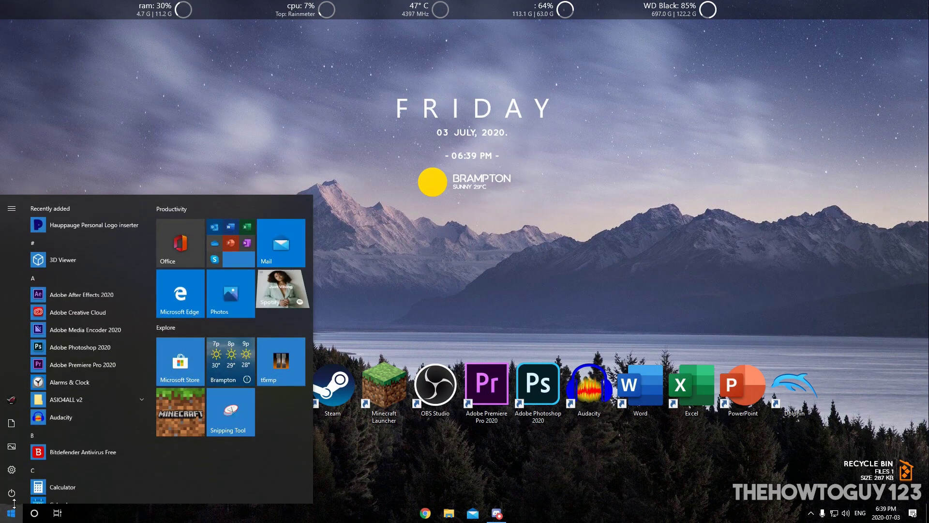
left_click(44, 491)
left_click(53, 468)
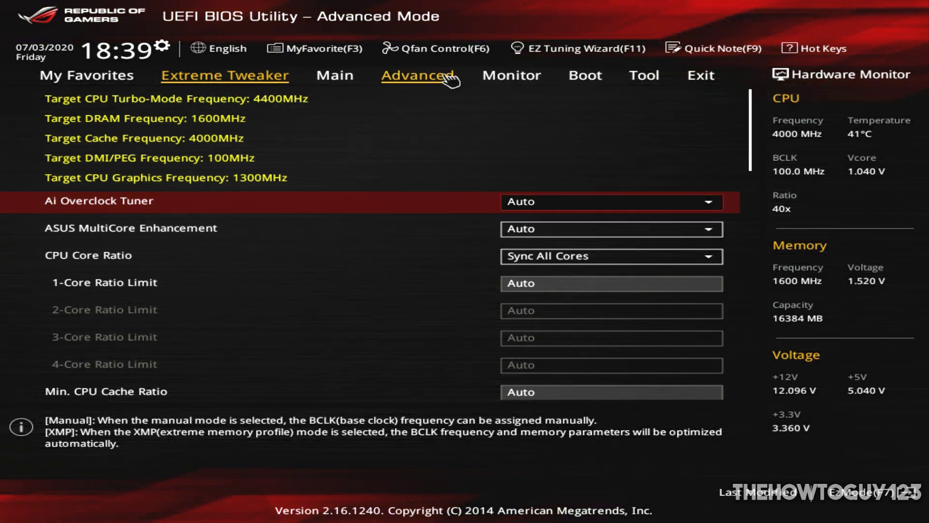
- Set CPU Graphics Multi-Monitor to Enabled under Advanced > System Agent > Graphics Configuration
left_click(444, 86)
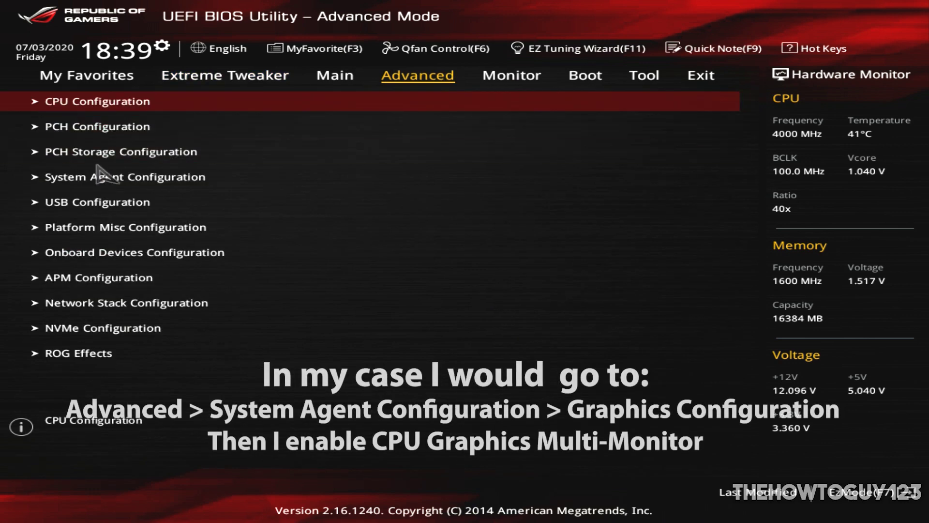
left_click(241, 184)
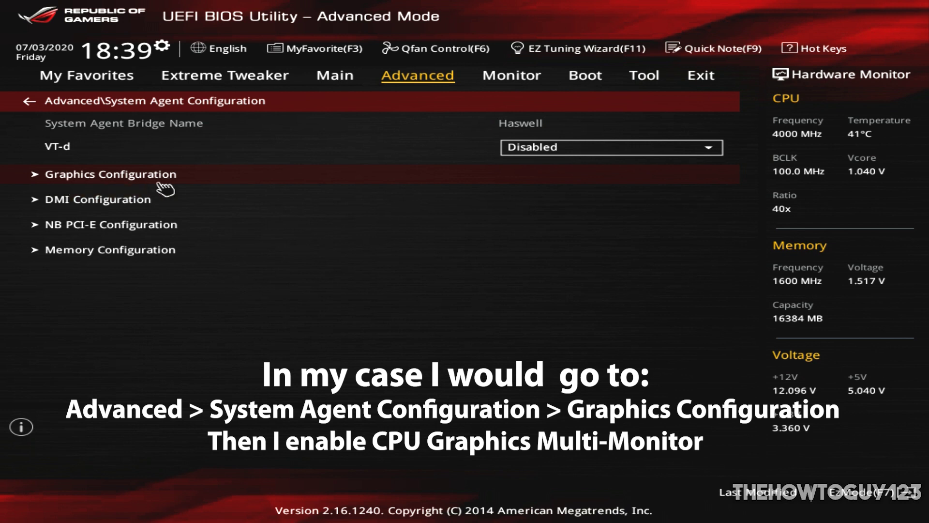
left_click(220, 182)
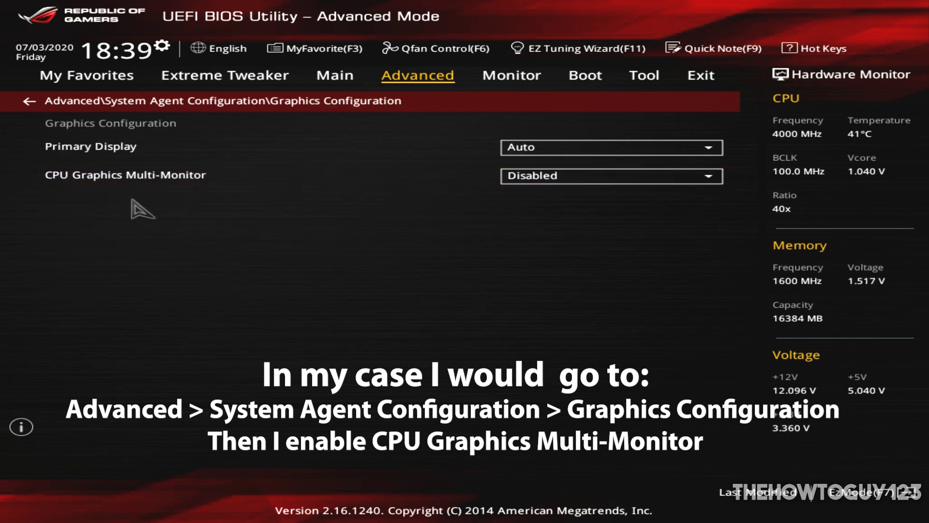
left_click(138, 176)
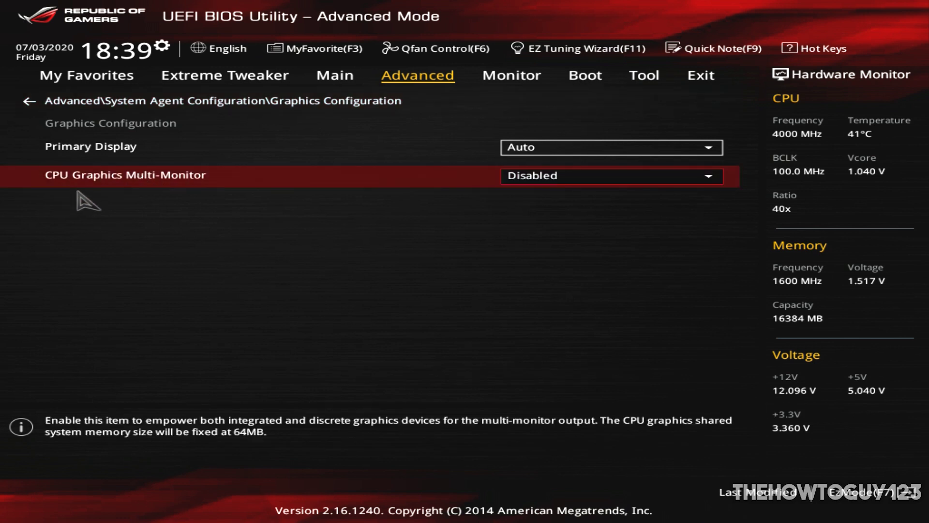
left_click(599, 183)
left_click(561, 211)
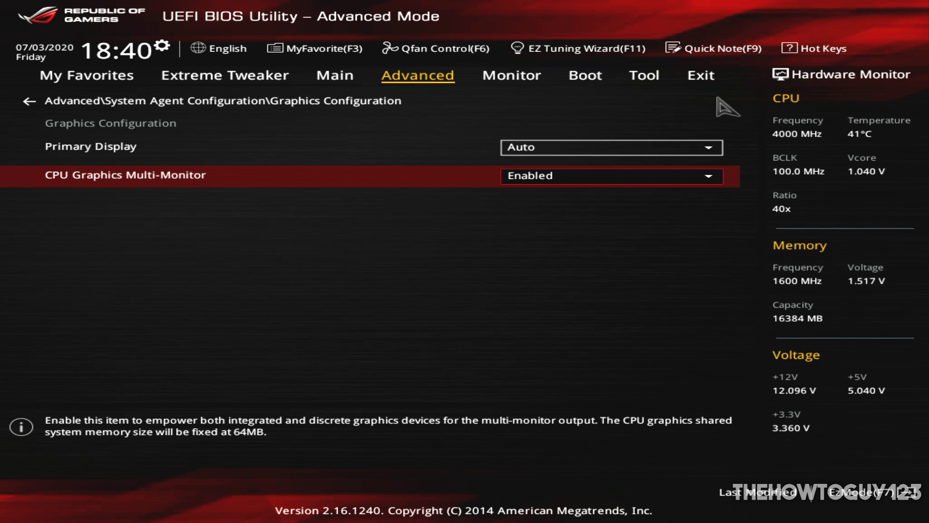
left_click(700, 77)
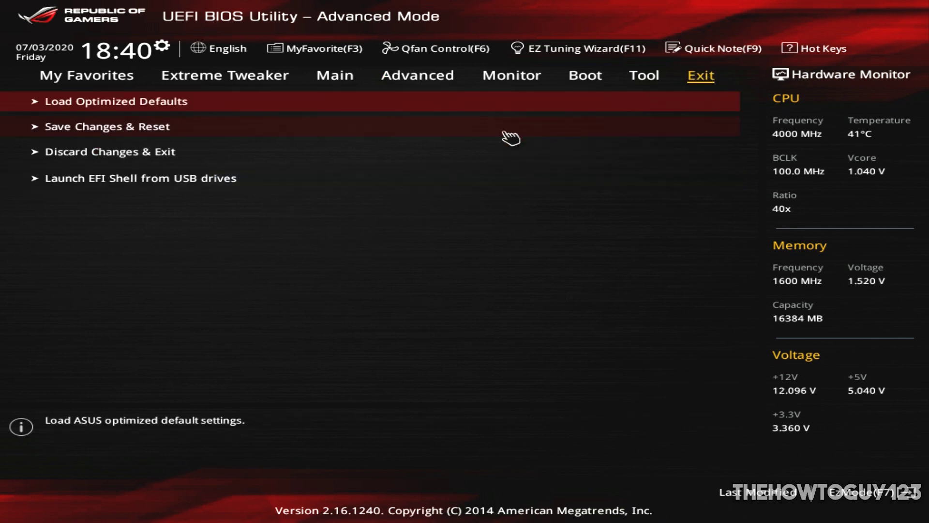
- Choose Save Changes & Reset to keep the BIOS change and reboot
left_click(148, 127)
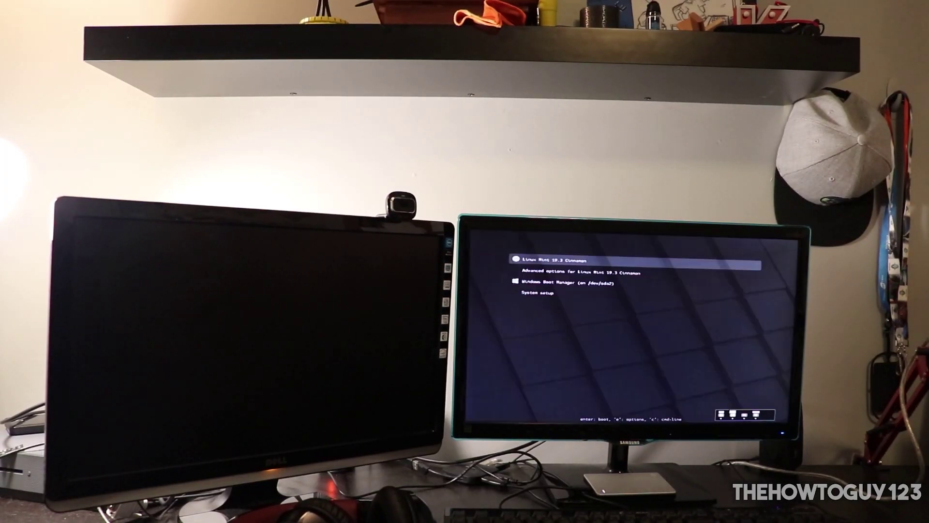
- Select Windows in the GRUB boot menu and sign in to the desktop
key("Down")
key("Down")
key("Return")
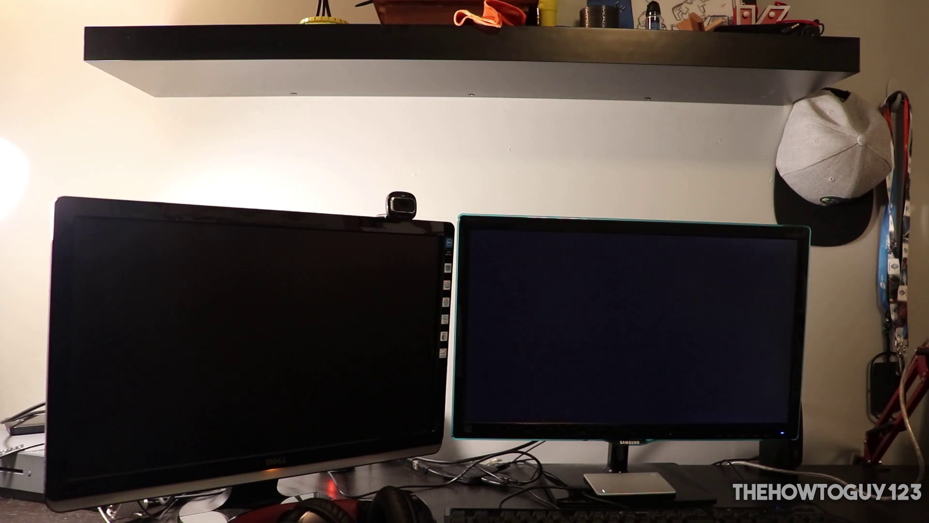
key("space")
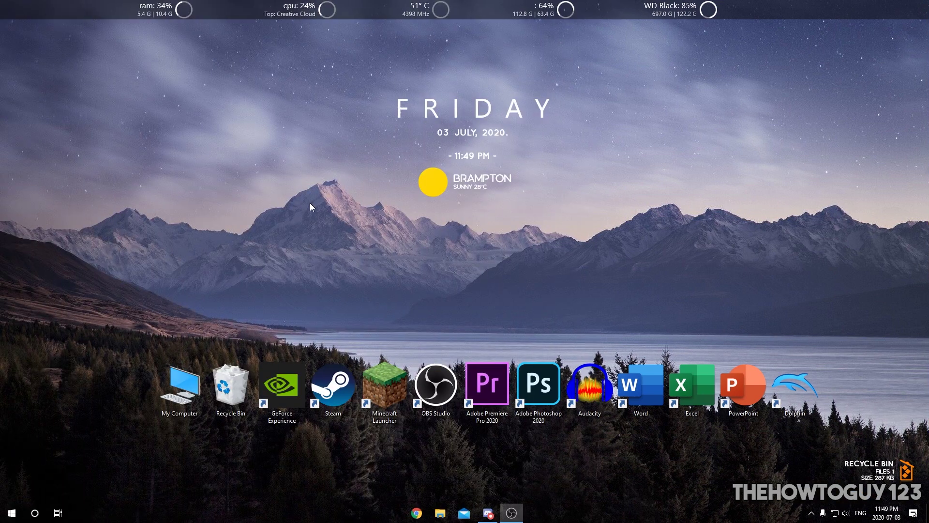
- Open Display settings from the desktop's right-click menu
right_click(239, 159)
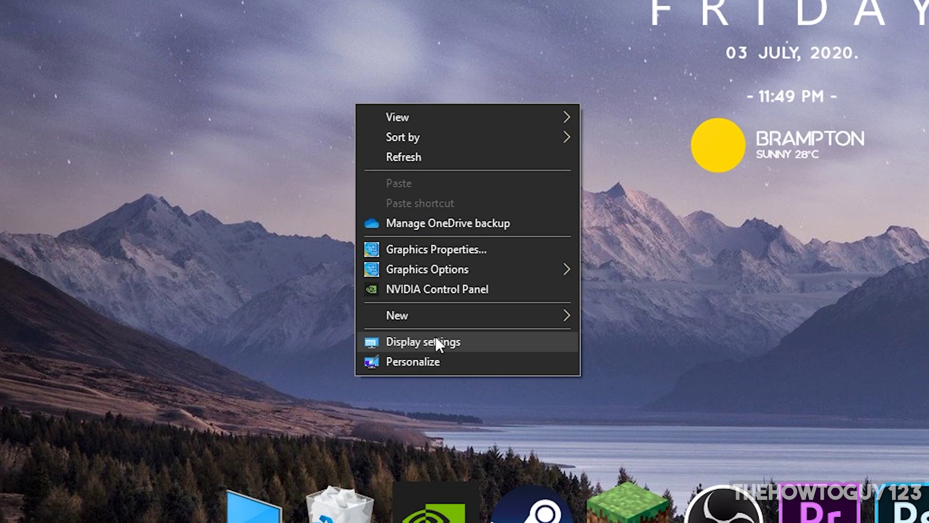
left_click(436, 340)
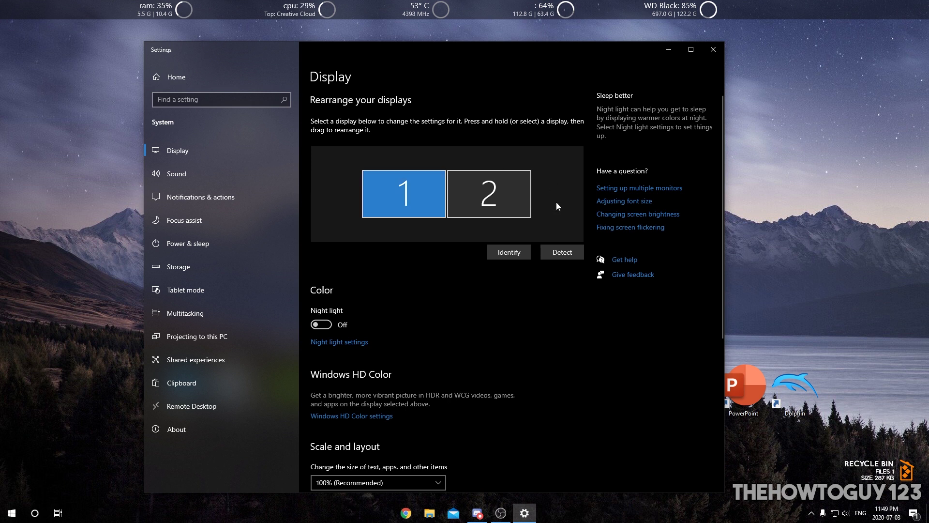
- Drag display 1 to the right of display 2, leaving Multiple displays on Extend these displays
left_click_drag(383, 197, 560, 206)
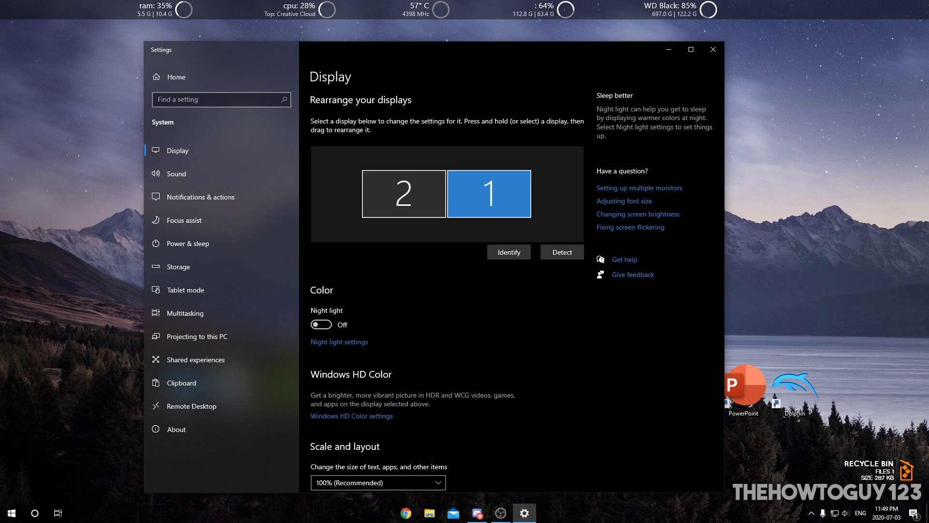
scroll(471, 173, "down", 5)
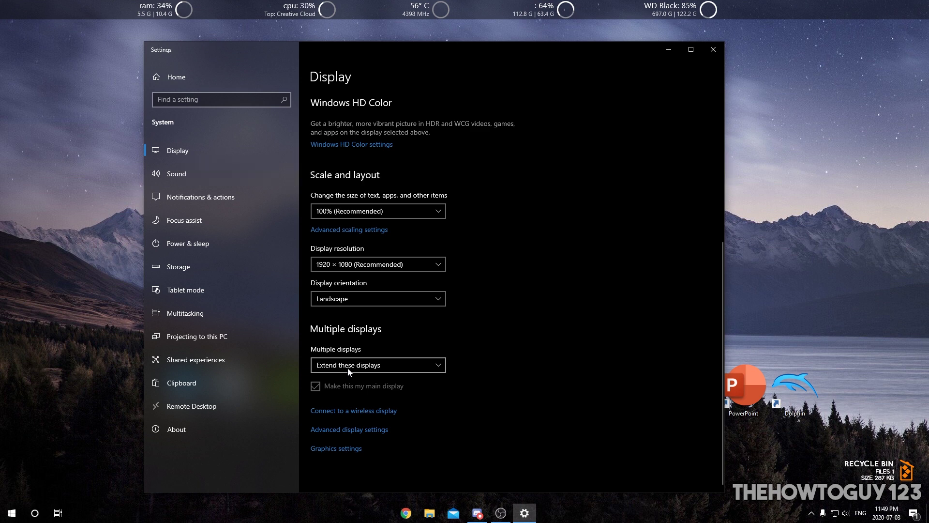
- Select display 1 to review its settings, confirming 'Extend these displays' remains chosen
scroll(379, 345, "up", 5)
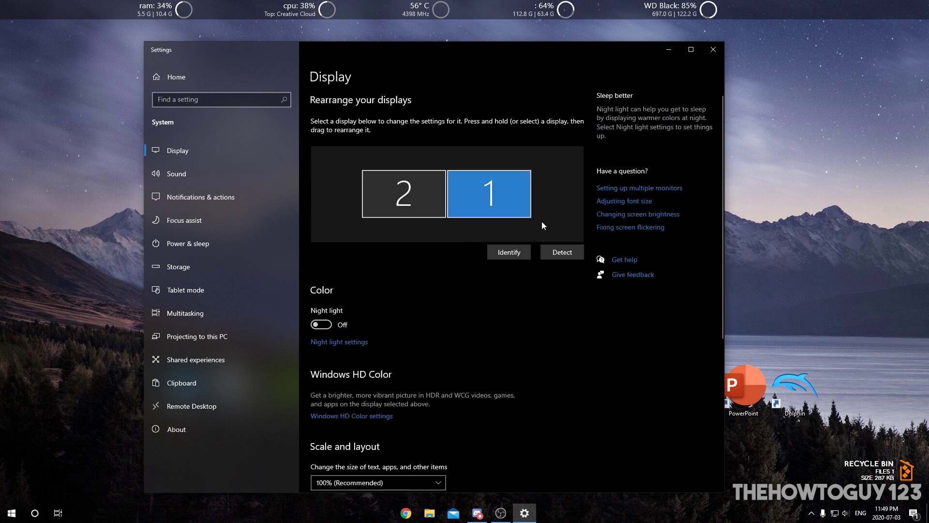
left_click(510, 213)
scroll(506, 196, "down", 5)
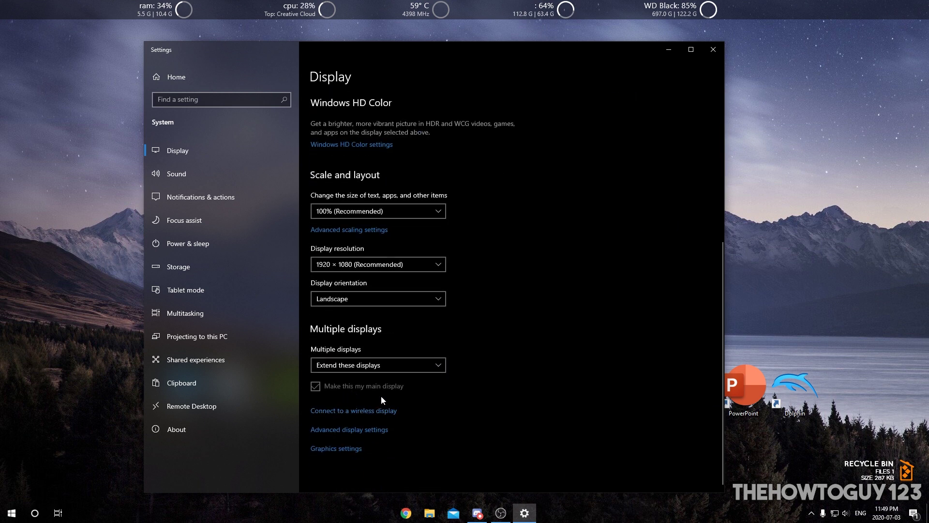
scroll(458, 355, "up", 5)
scroll(457, 355, "down", 5)
scroll(457, 355, "up", 5)
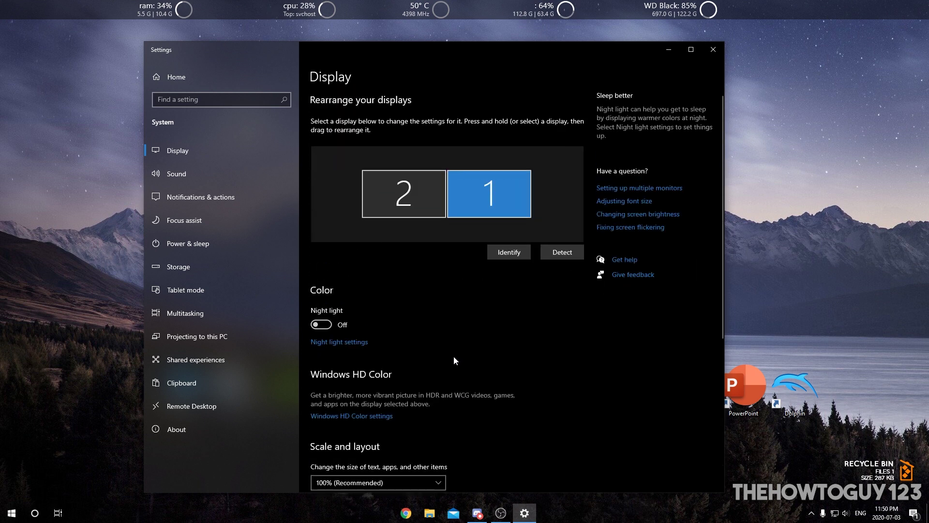